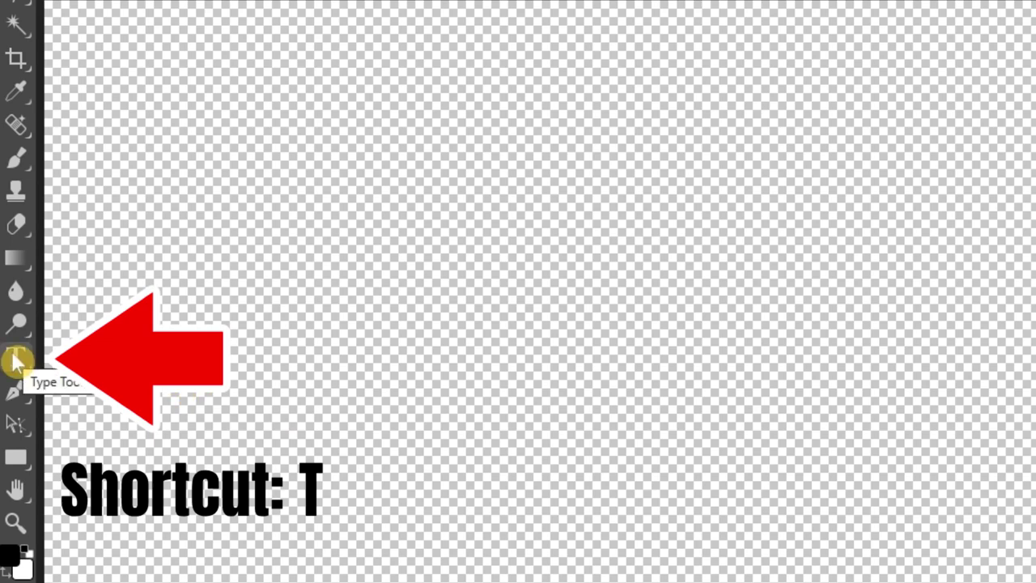
- With the Type Tool at 150 px in white, type SHINE on the canvas
{"action": "mouse_move", "coordinate": [15, 317]}
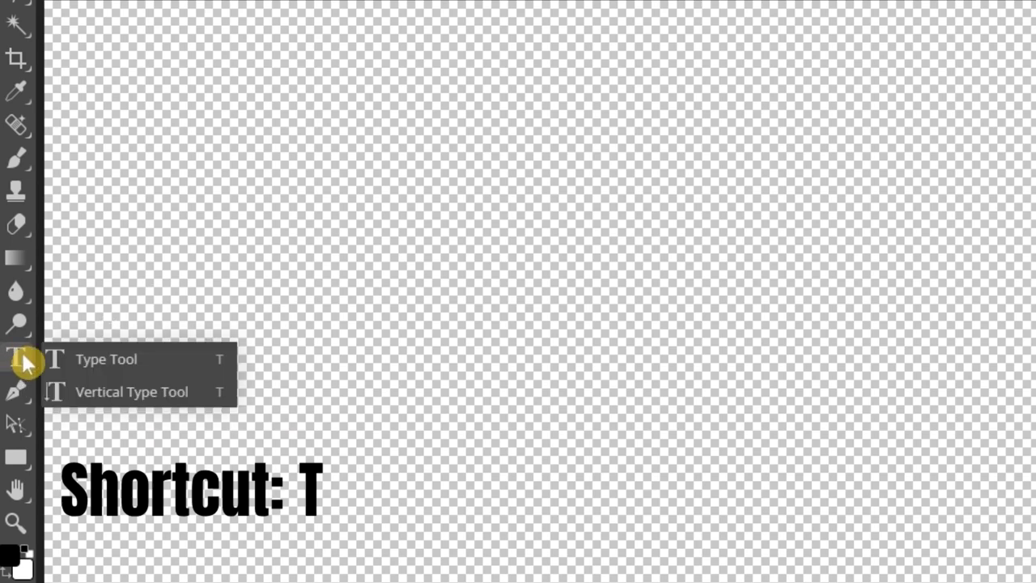
{"action": "left_click", "coordinate": [189, 361]}
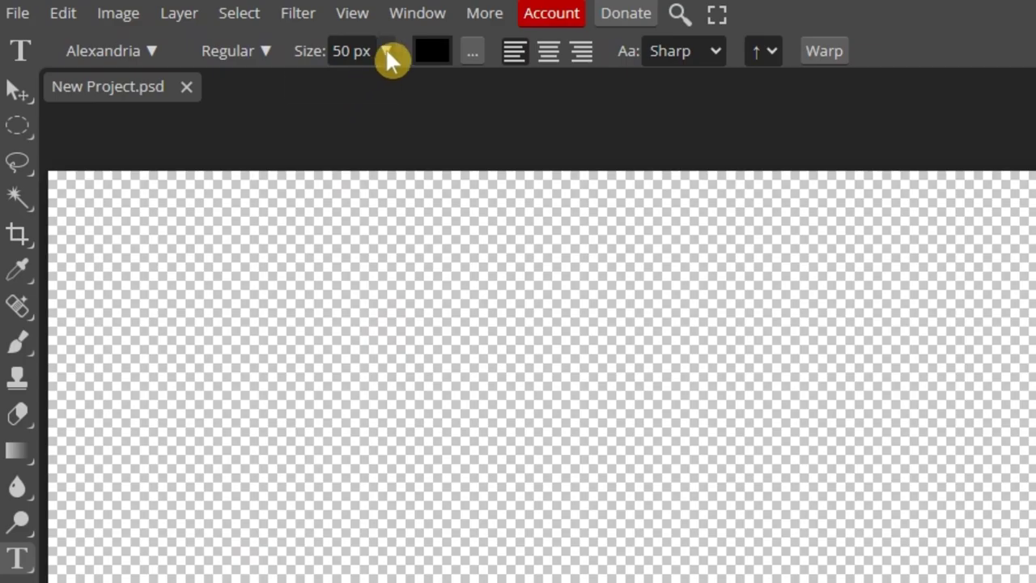
{"action": "left_click", "coordinate": [386, 50]}
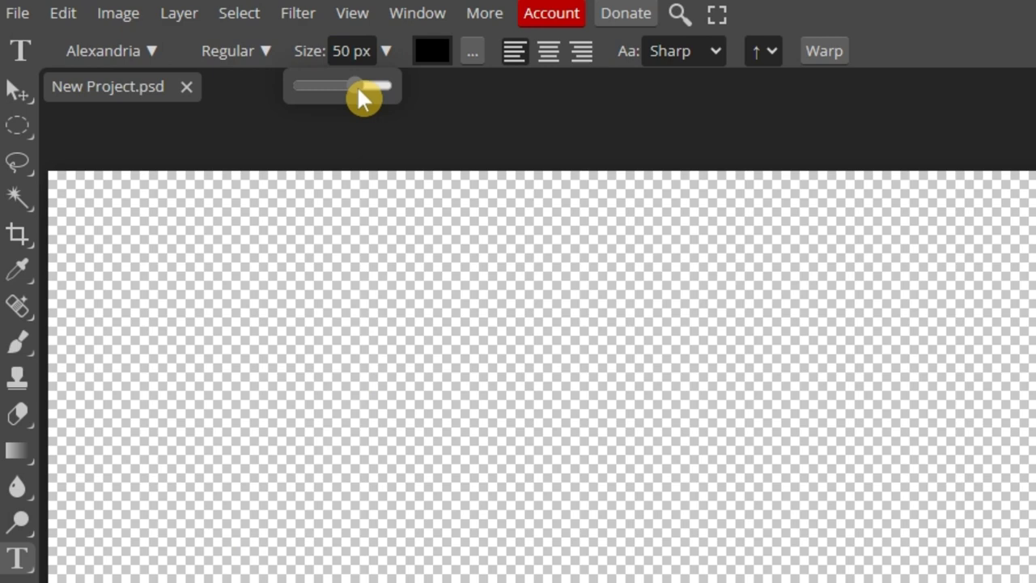
{"action": "left_click_drag", "start_coordinate": [356, 86], "coordinate": [406, 89]}
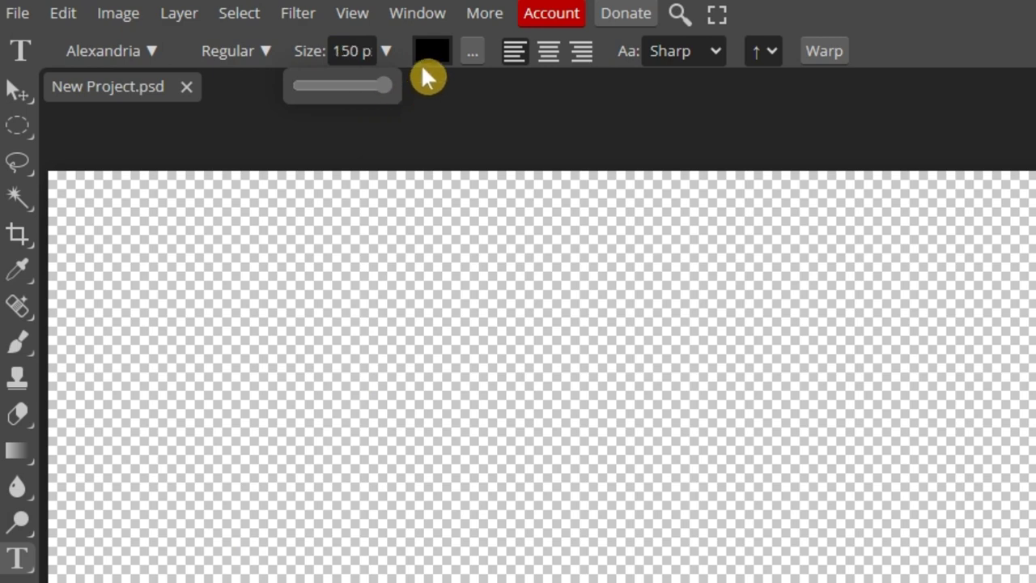
{"action": "left_click", "coordinate": [433, 58]}
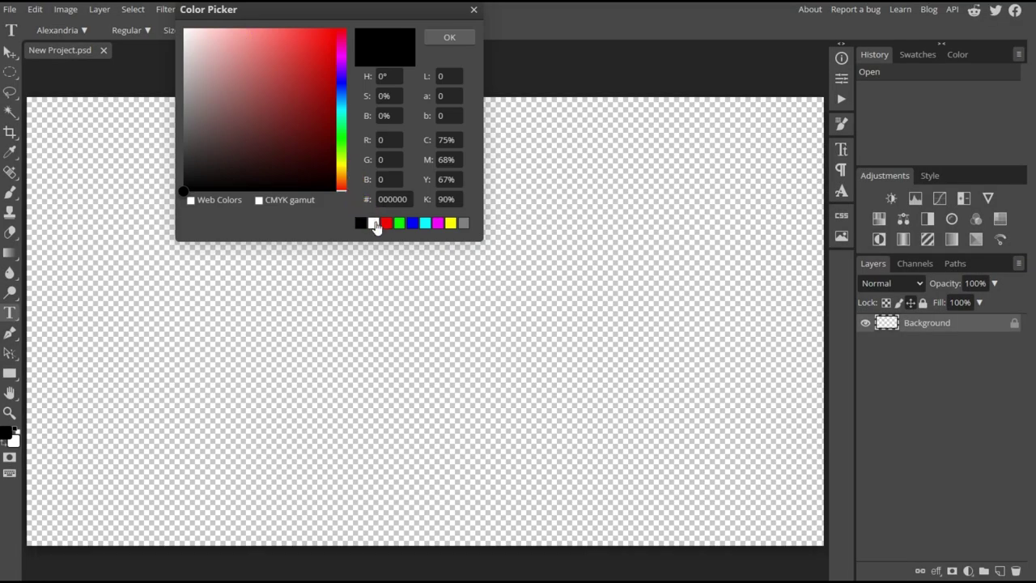
{"action": "left_click", "coordinate": [361, 223]}
{"action": "left_click", "coordinate": [462, 38]}
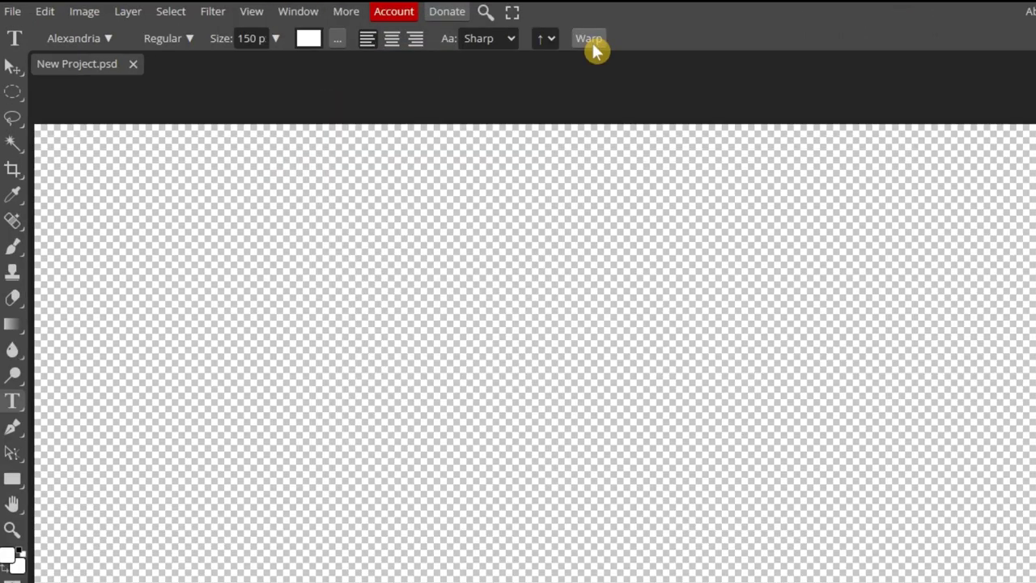
{"action": "left_click", "coordinate": [207, 417]}
{"action": "type", "text": "SHINE"}
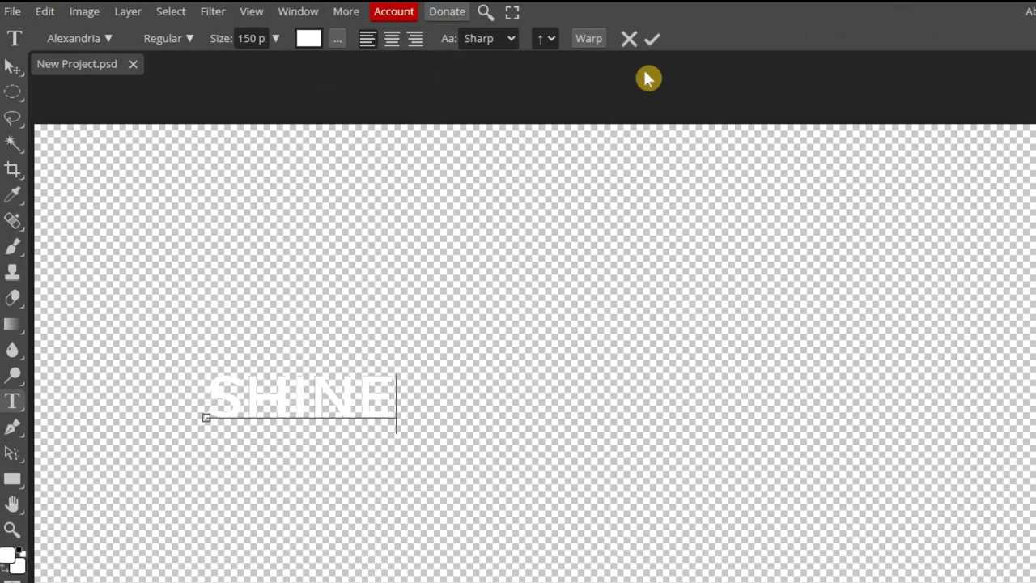
- Commit the text and drag a transform corner to enlarge SHINE to about 372%
{"action": "left_click", "coordinate": [651, 39]}
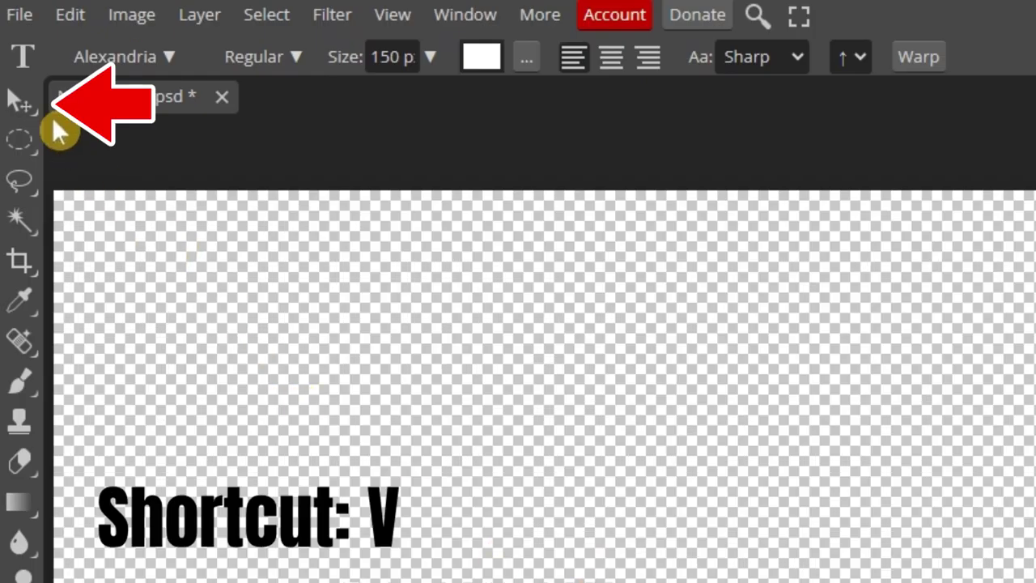
{"action": "left_click", "coordinate": [22, 104]}
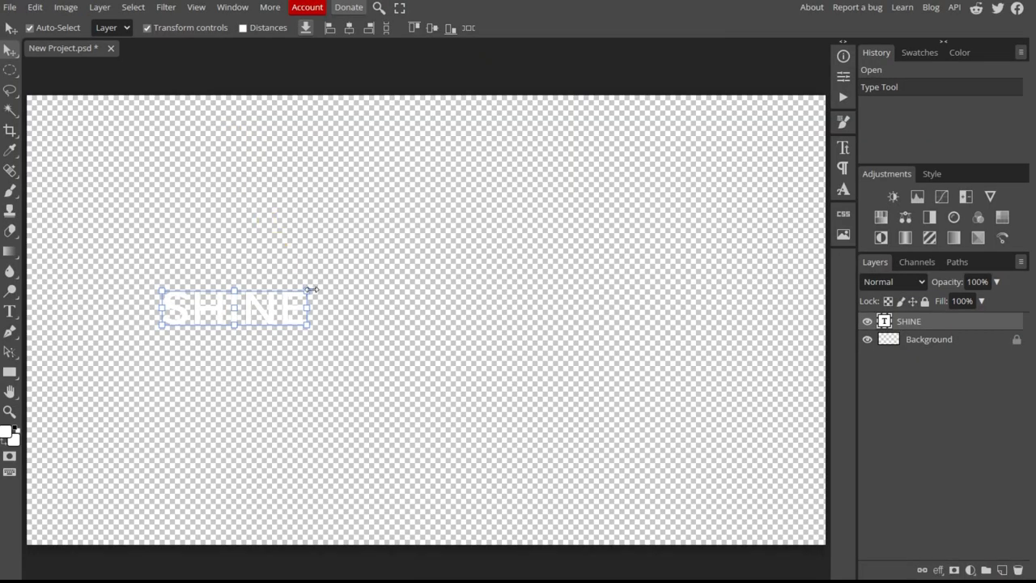
{"action": "left_click_drag", "start_coordinate": [310, 289], "coordinate": [699, 198]}
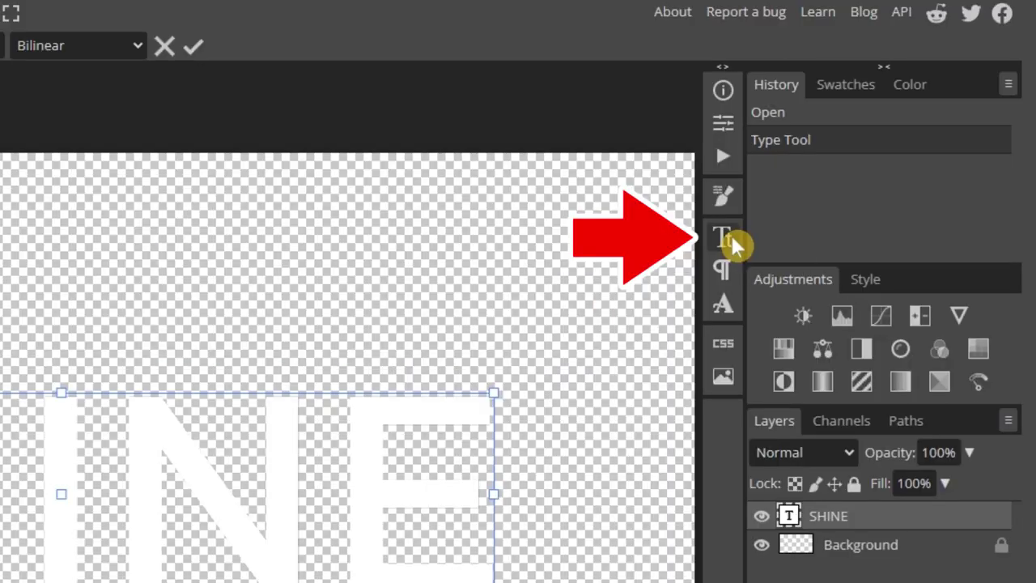
- Open the Character panel's font list to replace Alexandria on SHINE
{"action": "left_click", "coordinate": [732, 236]}
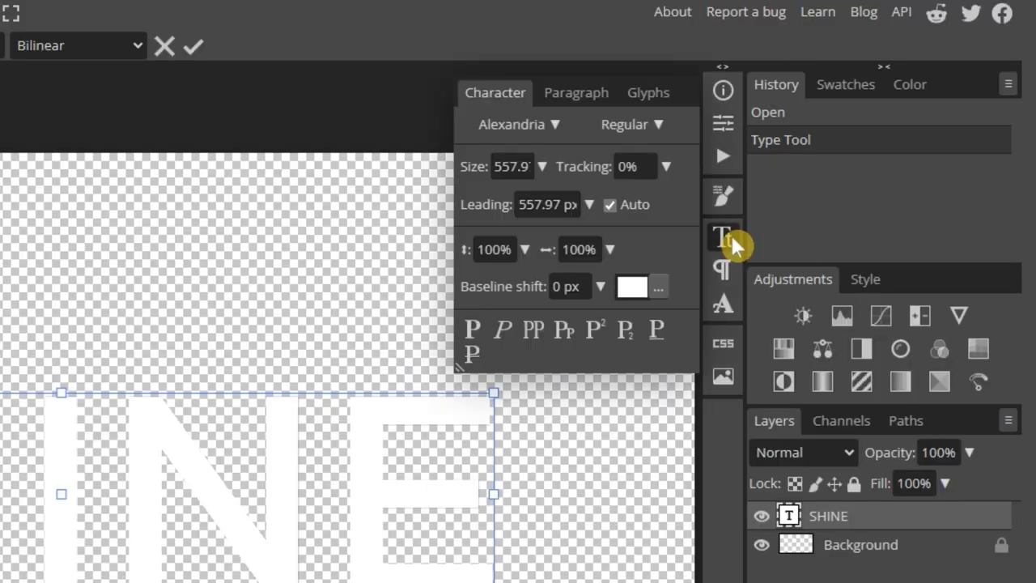
{"action": "left_click", "coordinate": [553, 129]}
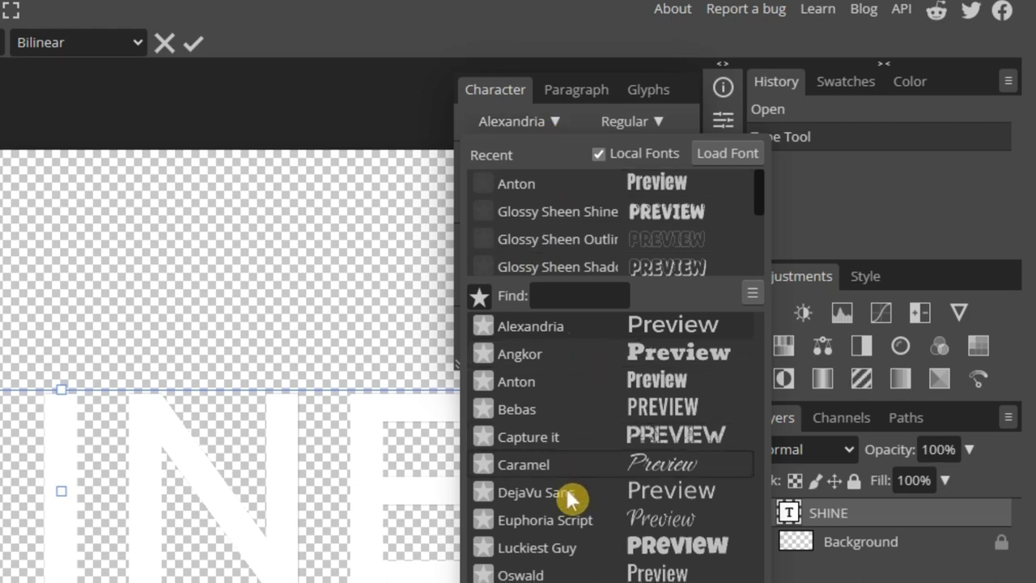
- Apply Anton to SHINE, scale it to about 150%, and centre it on the canvas
{"action": "left_click", "coordinate": [574, 380]}
{"action": "left_click", "coordinate": [843, 152]}
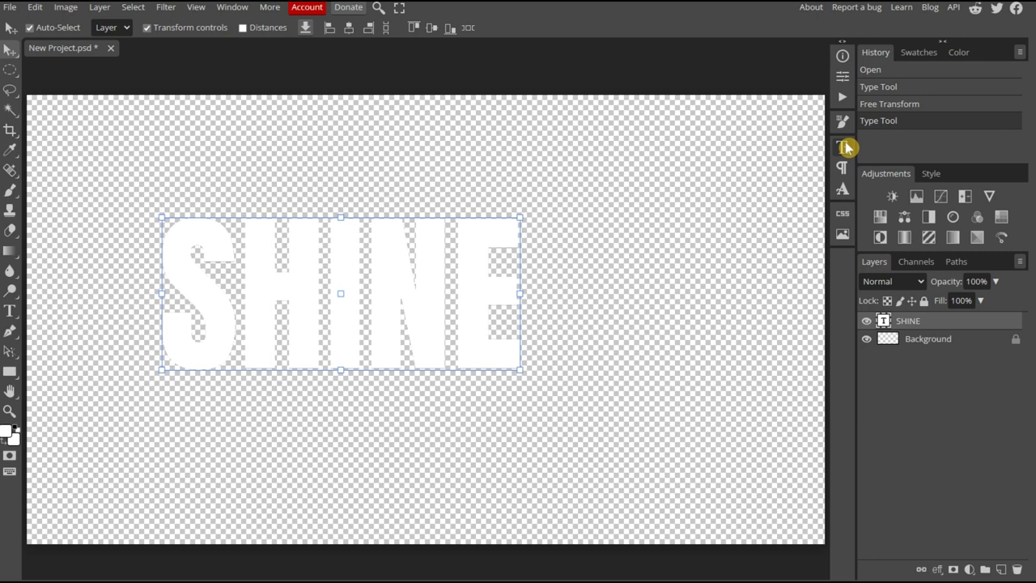
{"action": "left_click_drag", "start_coordinate": [520, 212], "coordinate": [717, 176]}
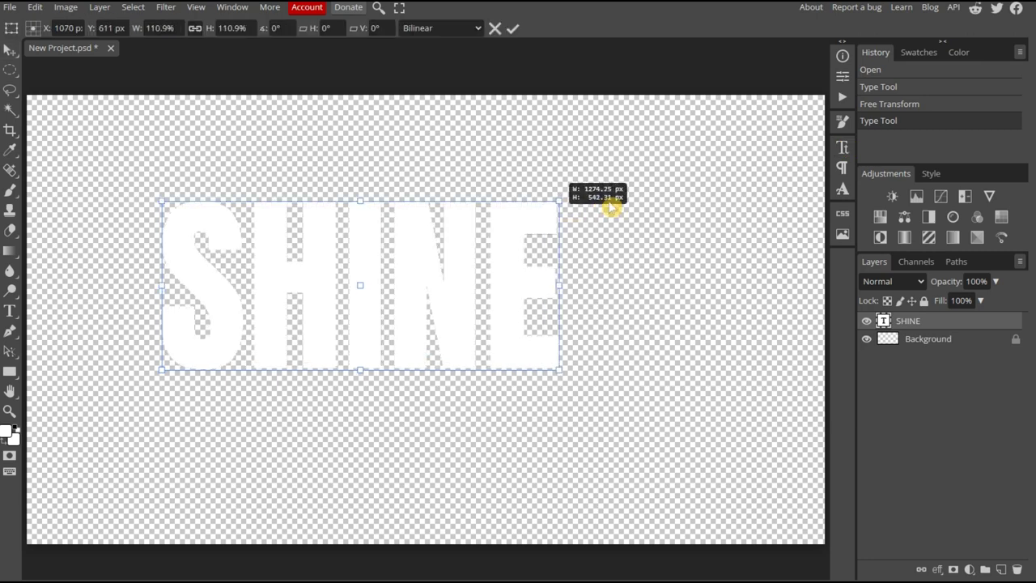
{"action": "left_click_drag", "start_coordinate": [590, 243], "coordinate": [584, 299]}
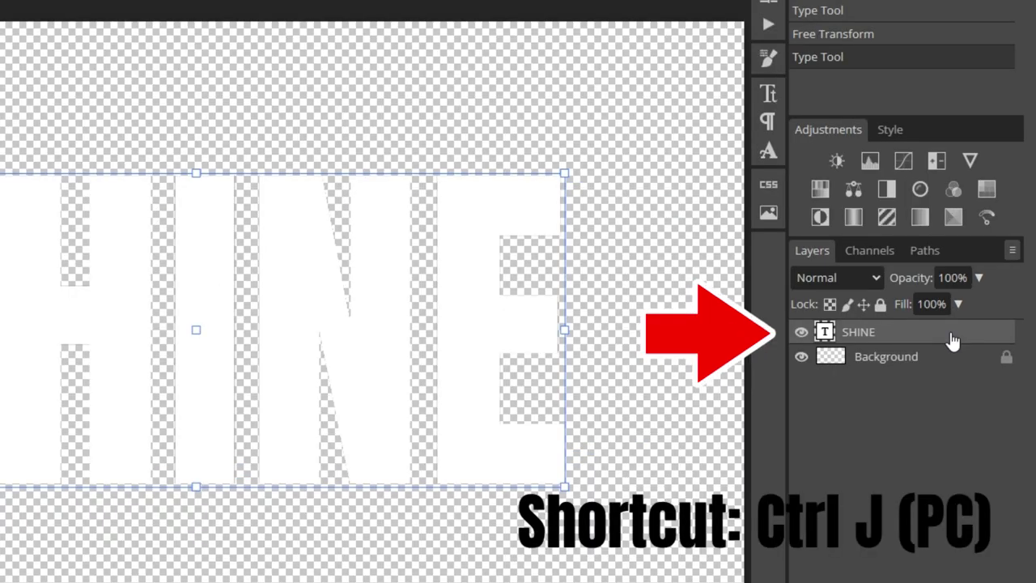
- Duplicate the SHINE layer, hide SHINE copy, and reselect the original SHINE layer
{"action": "right_click", "coordinate": [952, 339]}
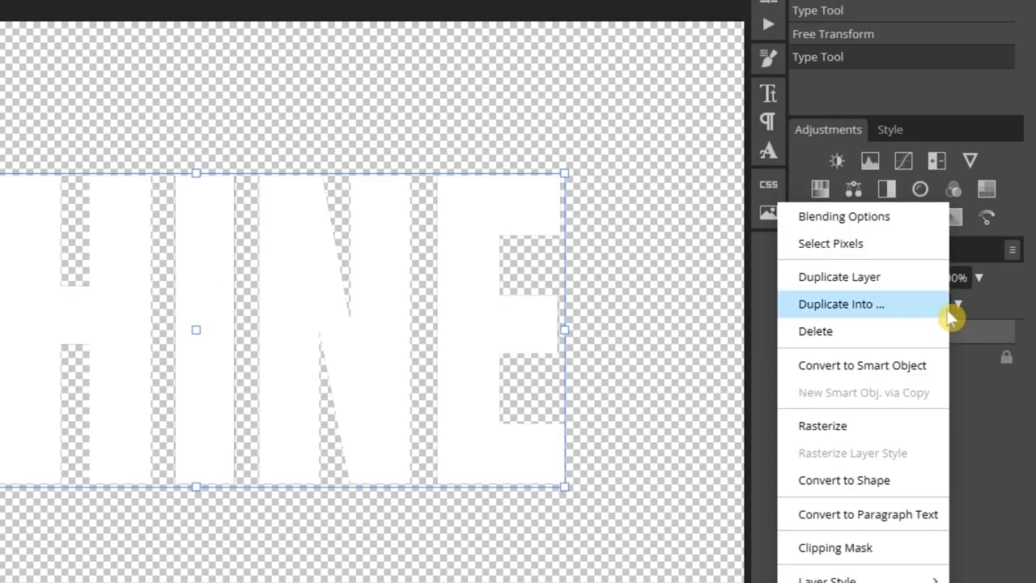
{"action": "left_click", "coordinate": [941, 278]}
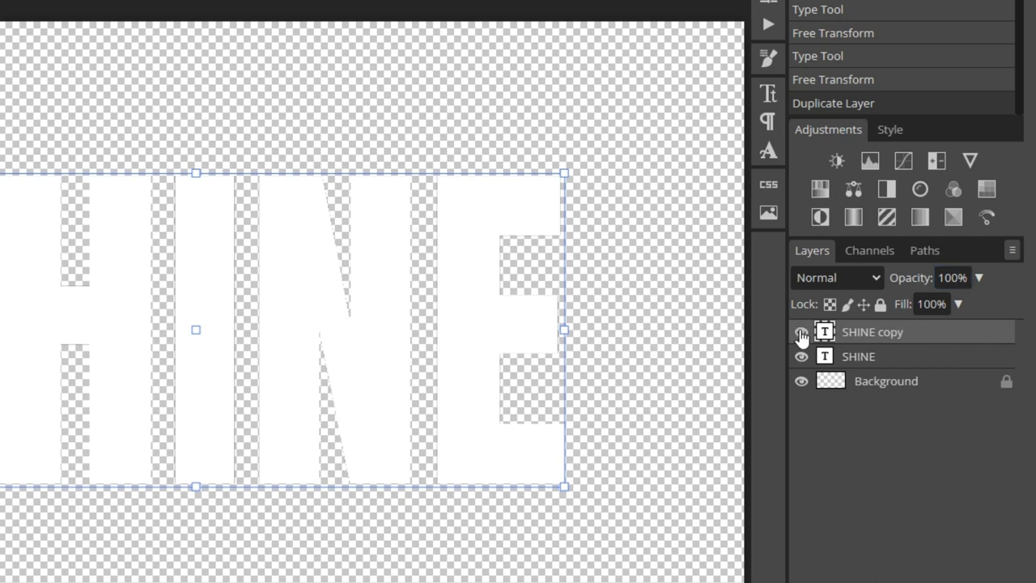
{"action": "left_click", "coordinate": [801, 333]}
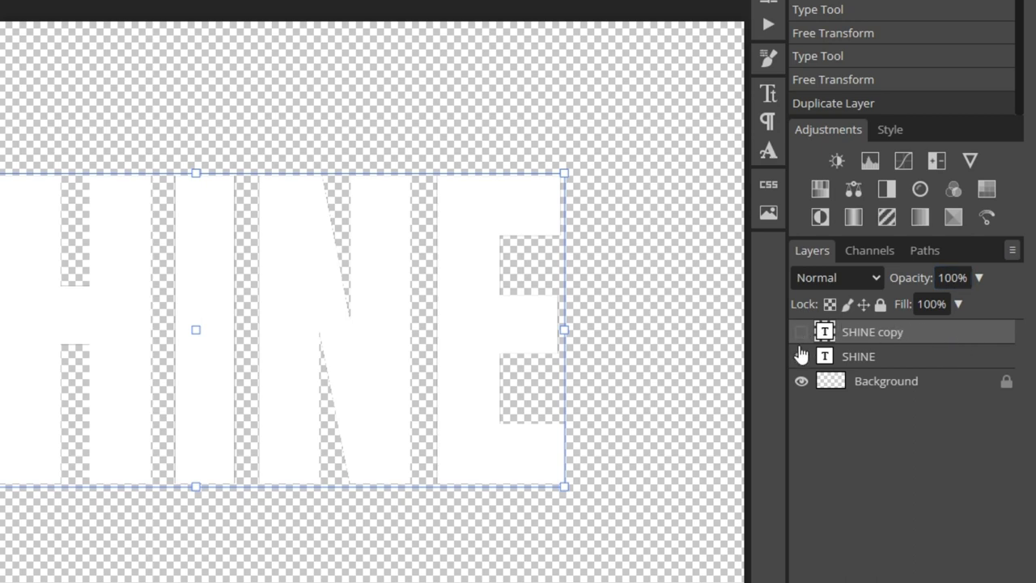
{"action": "left_click", "coordinate": [956, 363]}
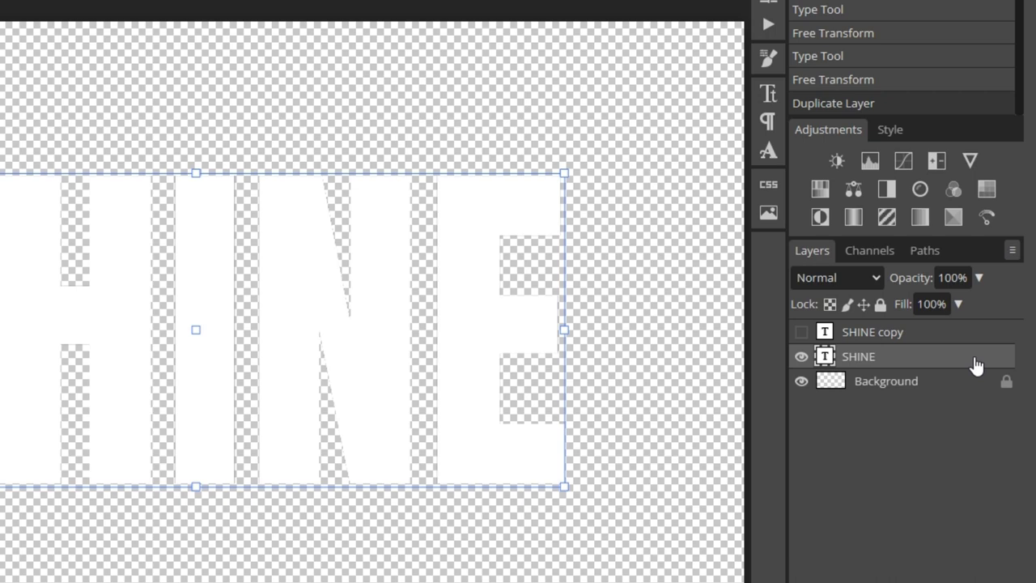
- In SHINE's Layer Style, enable Bevel and Emboss with the Outer Bevel style
{"action": "right_click", "coordinate": [975, 365]}
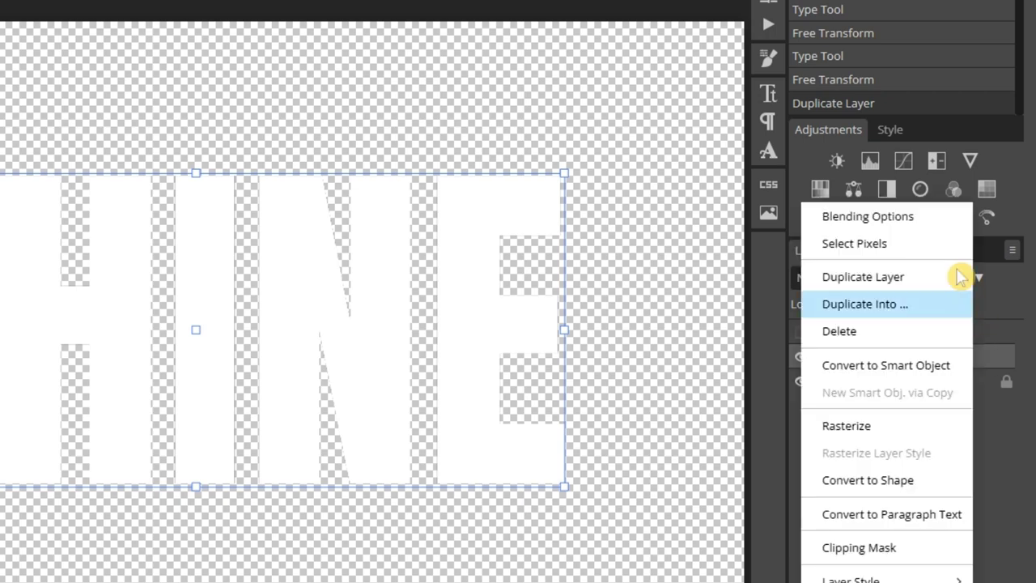
{"action": "left_click", "coordinate": [953, 220]}
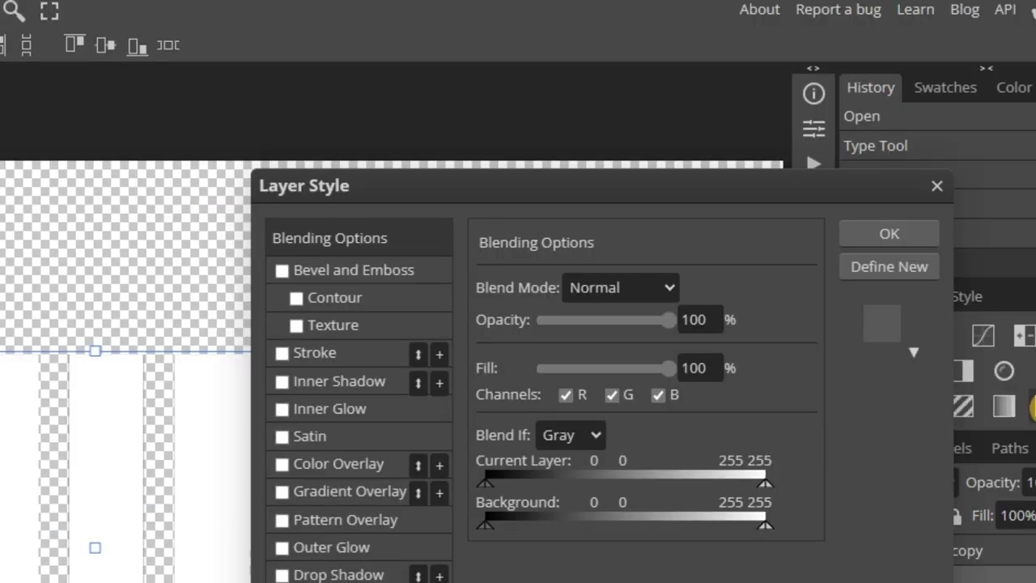
{"action": "left_click_drag", "start_coordinate": [680, 196], "coordinate": [578, 111]}
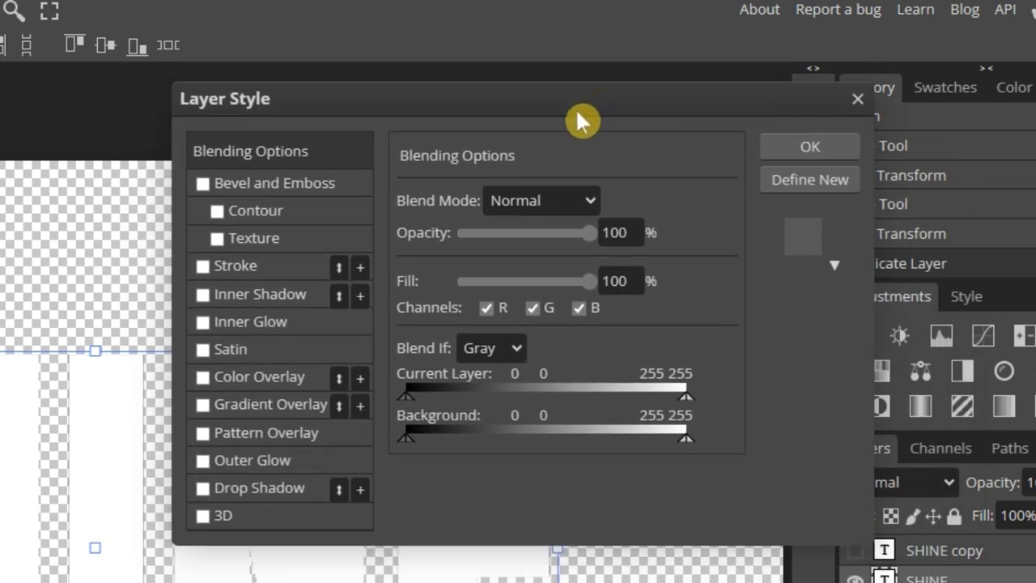
{"action": "left_click", "coordinate": [204, 185]}
{"action": "left_click", "coordinate": [347, 186]}
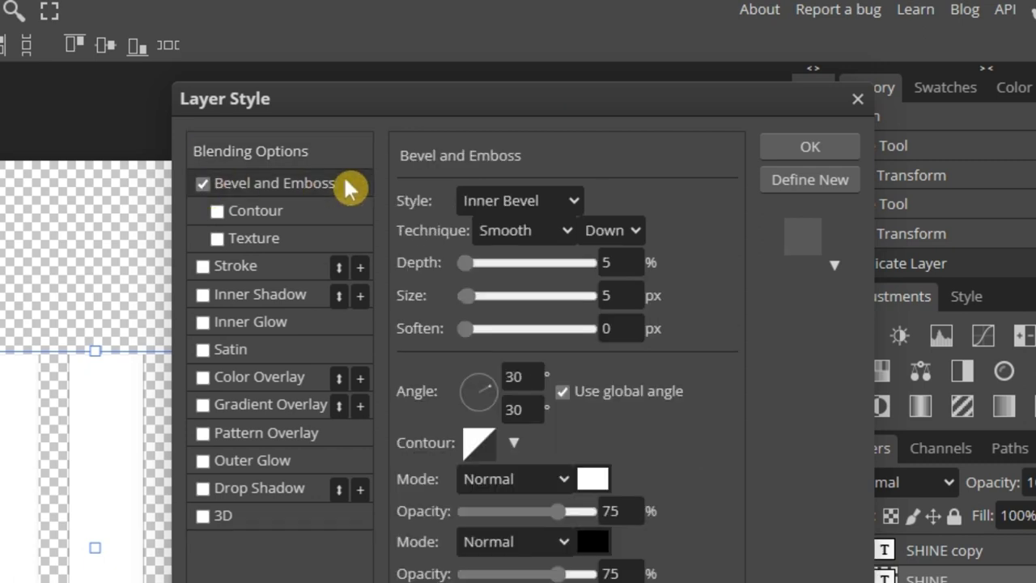
{"action": "left_click", "coordinate": [575, 199]}
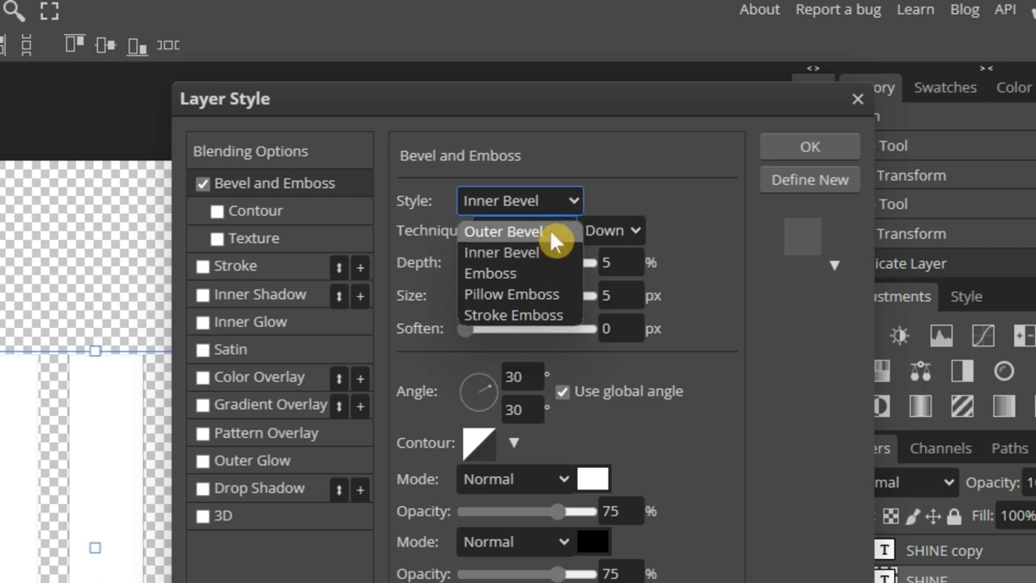
{"action": "left_click", "coordinate": [559, 230]}
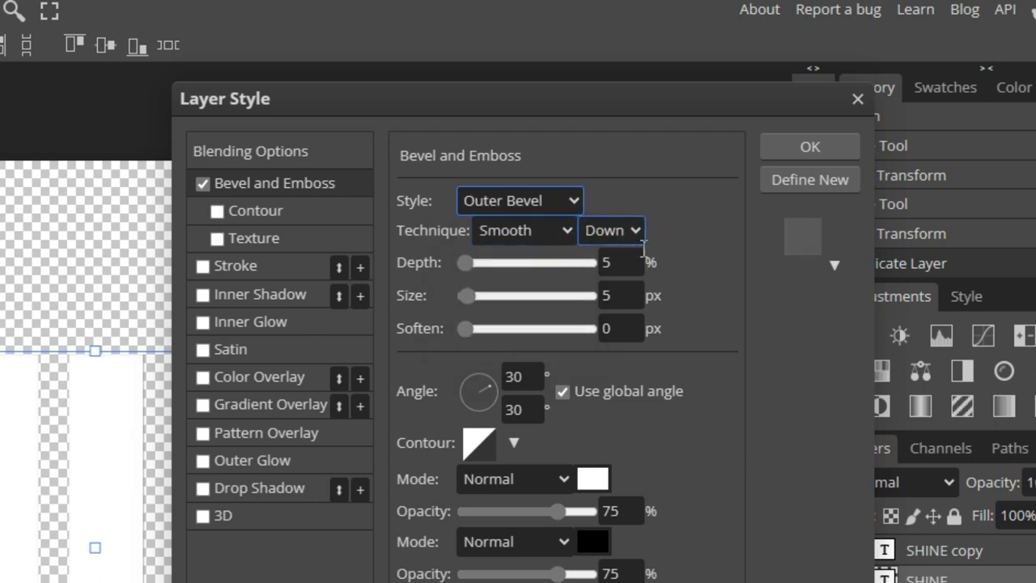
- Set the bevel depth to 30, size to 20 and soften to 5
{"action": "double_click", "coordinate": [598, 267]}
{"action": "type", "text": "3"}
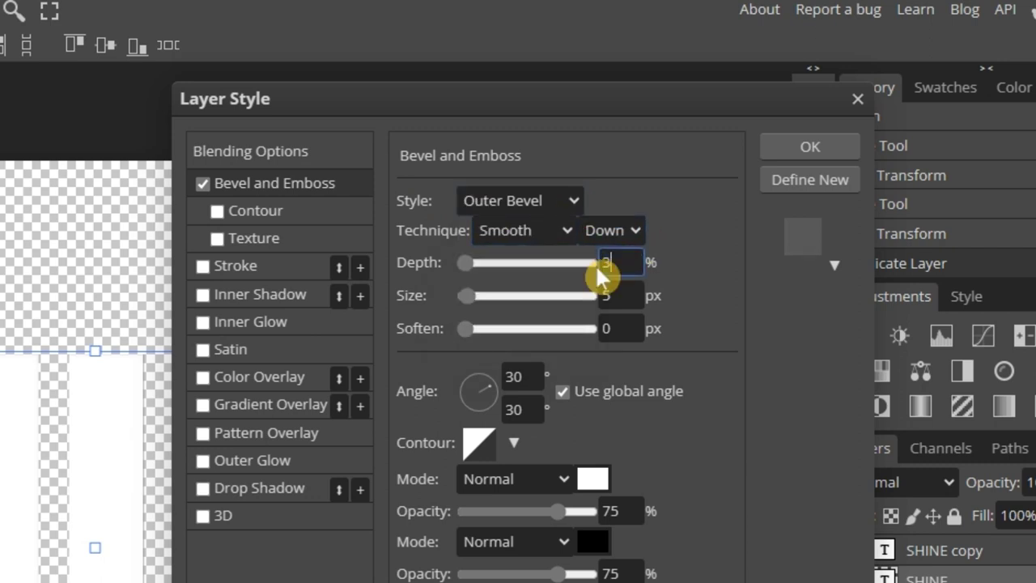
{"action": "type", "text": "0"}
{"action": "double_click", "coordinate": [602, 297]}
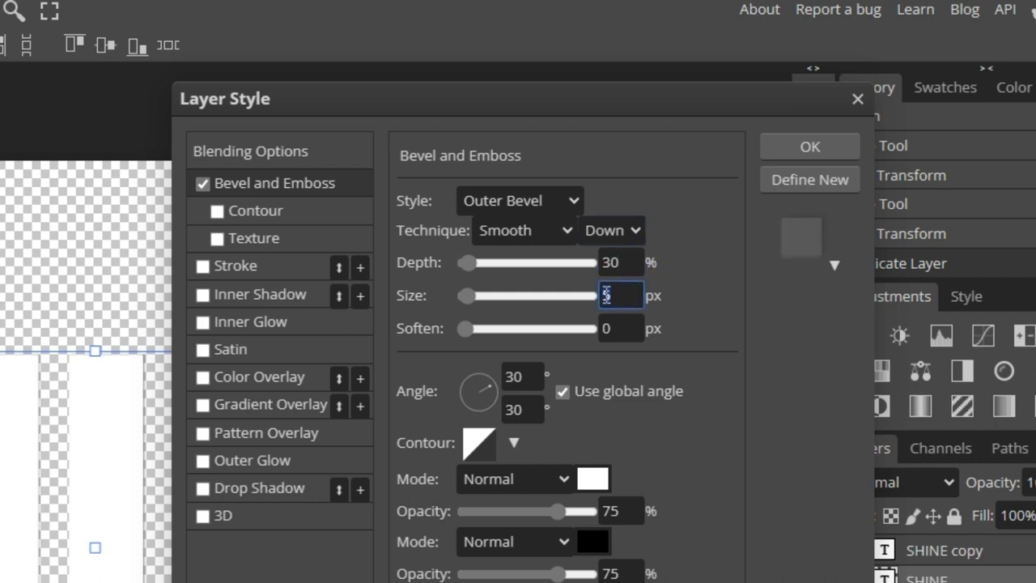
{"action": "type", "text": "20"}
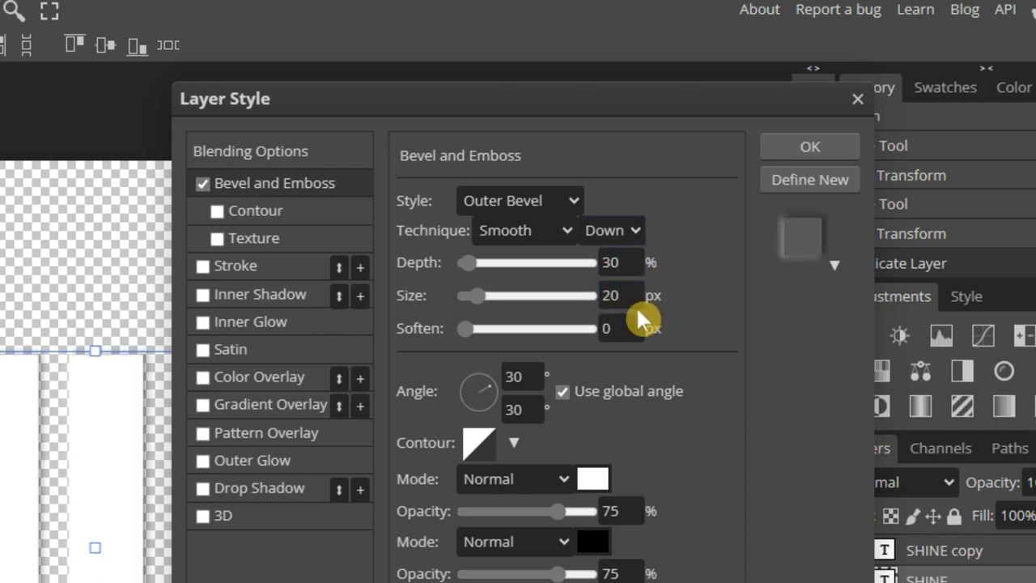
{"action": "left_click", "coordinate": [632, 326]}
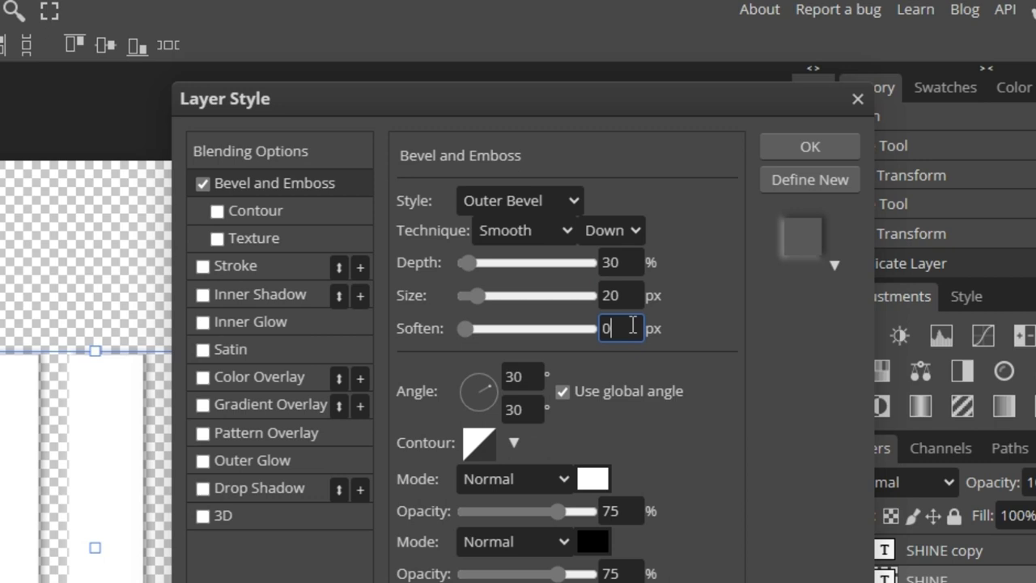
{"action": "double_click", "coordinate": [606, 327]}
{"action": "type", "text": "5"}
{"action": "left_click", "coordinate": [715, 321]}
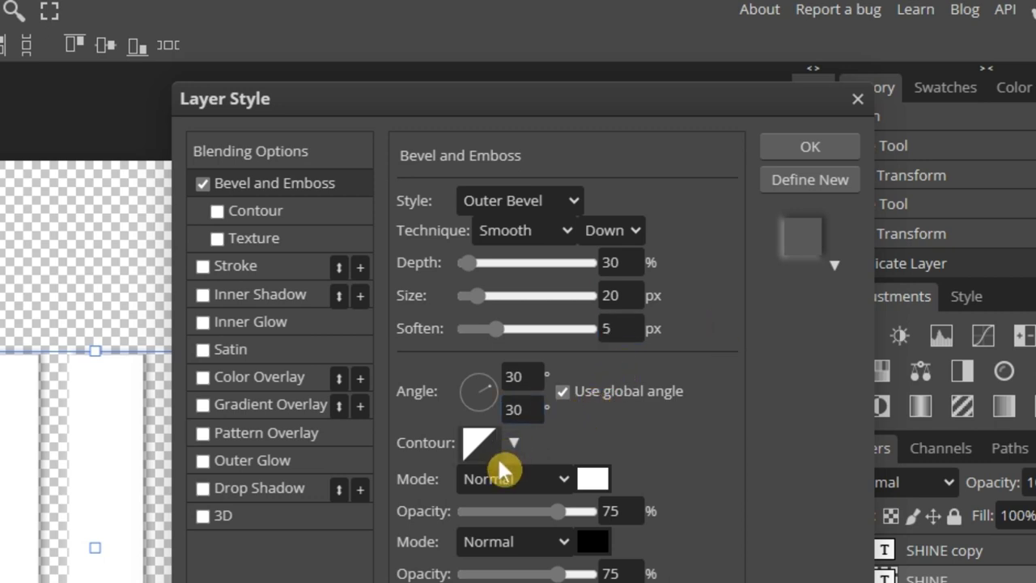
- Set the highlight mode to Screen and raise the highlight and shadow opacities to 100
{"action": "left_click", "coordinate": [561, 478]}
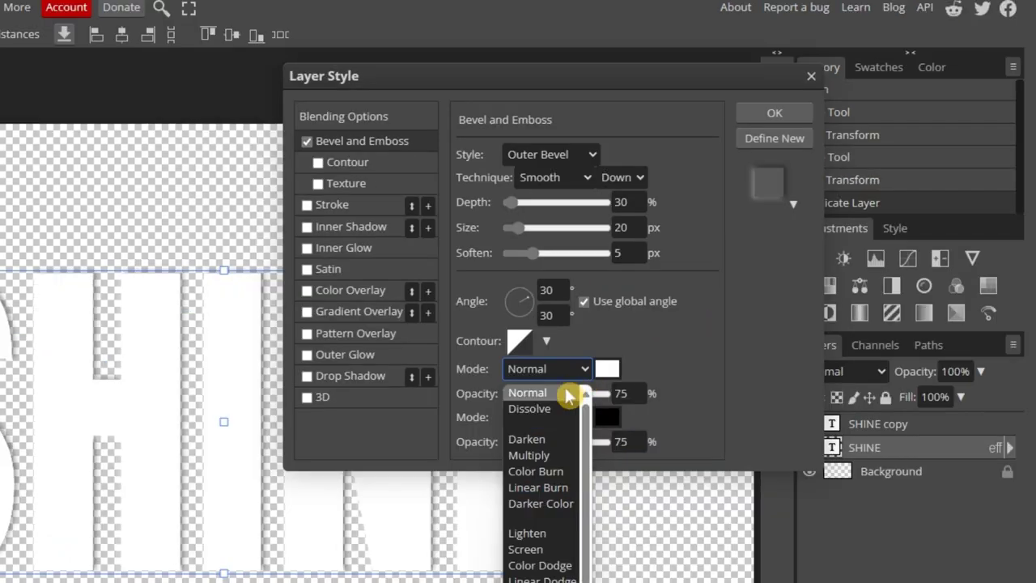
{"action": "left_click", "coordinate": [571, 549]}
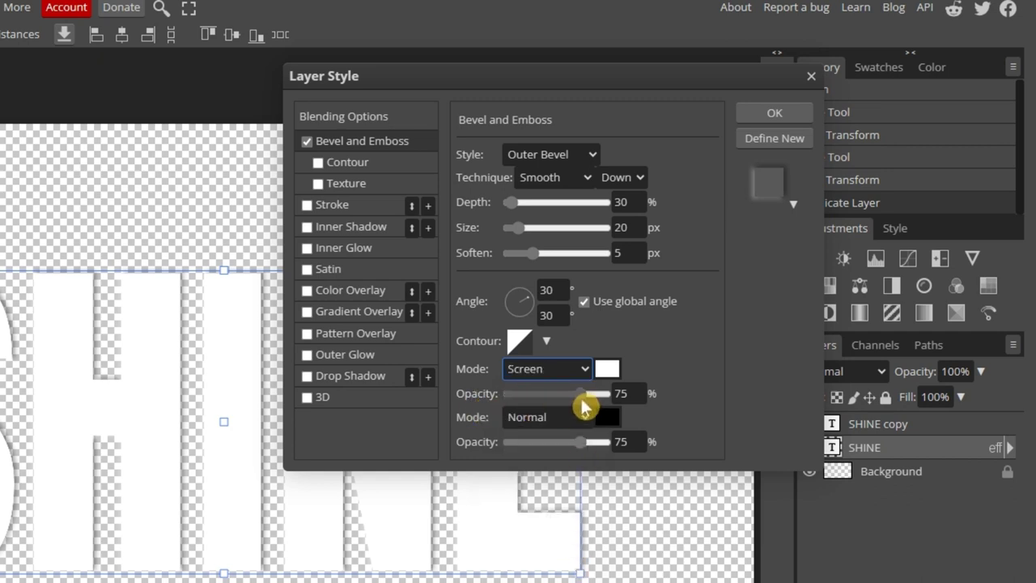
{"action": "left_click_drag", "start_coordinate": [579, 394], "coordinate": [610, 394]}
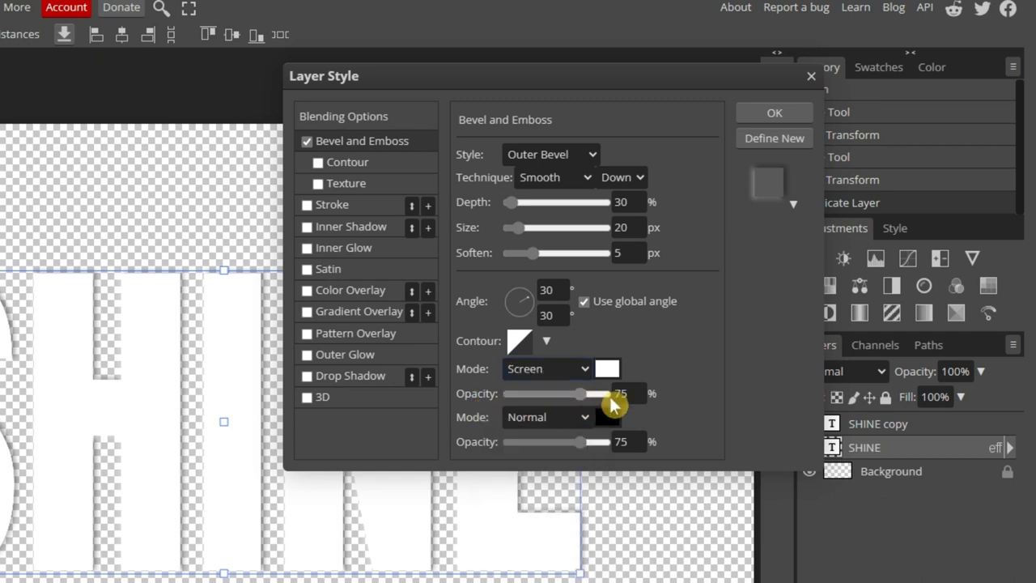
{"action": "left_click", "coordinate": [583, 444]}
{"action": "scroll", "coordinate": [635, 445], "scroll_direction": "up", "scroll_amount": 20}
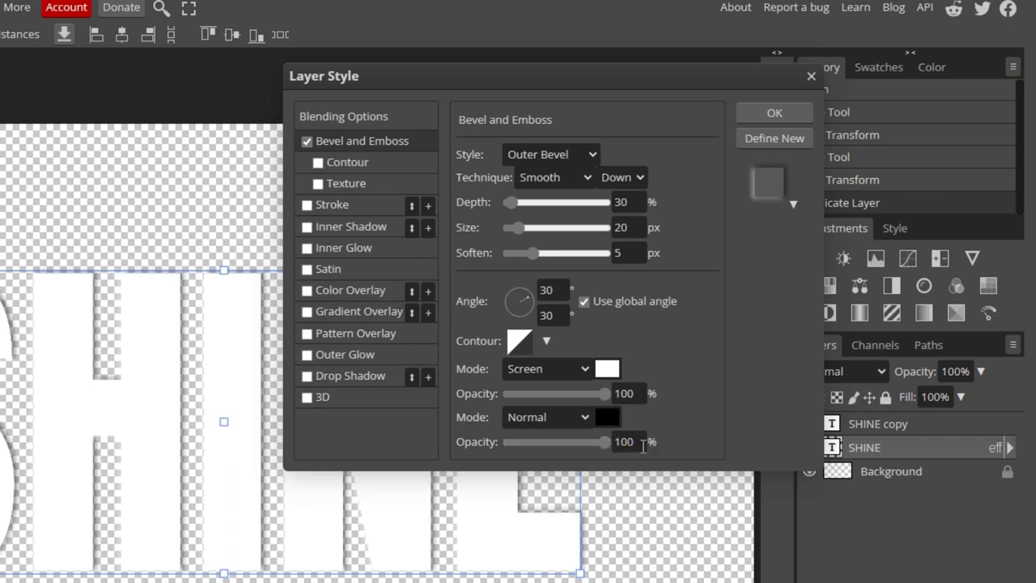
- Add a dark gray #373535 Color Overlay and apply the layer style with OK
{"action": "left_click", "coordinate": [356, 291]}
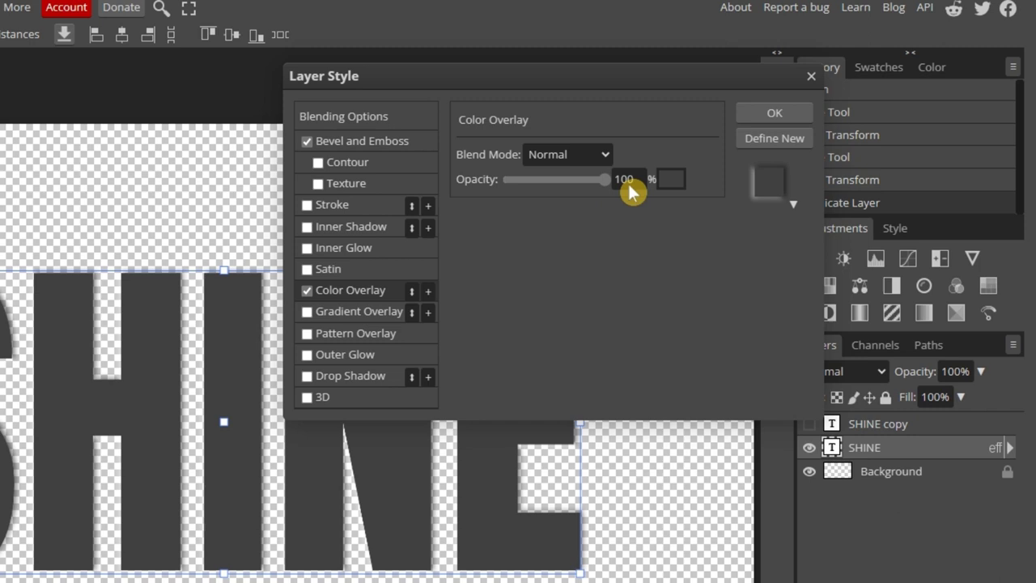
{"action": "left_click", "coordinate": [671, 176]}
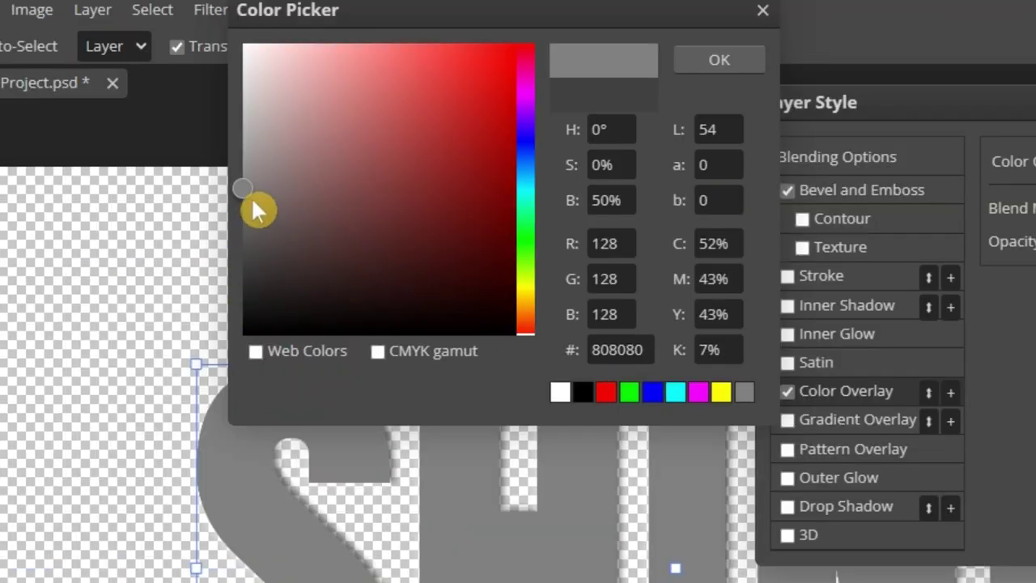
{"action": "left_click_drag", "start_coordinate": [252, 202], "coordinate": [254, 280]}
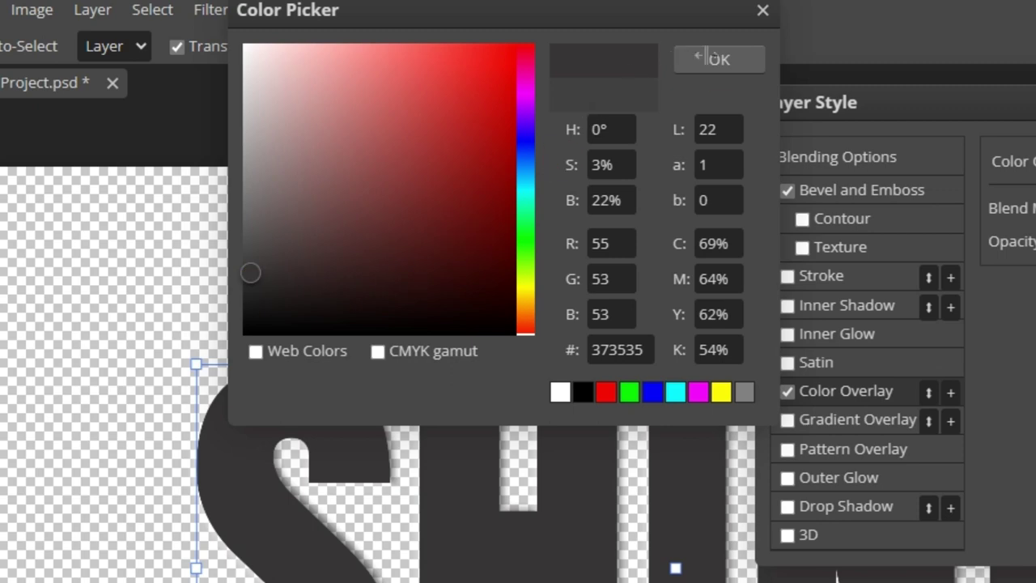
{"action": "left_click", "coordinate": [751, 65]}
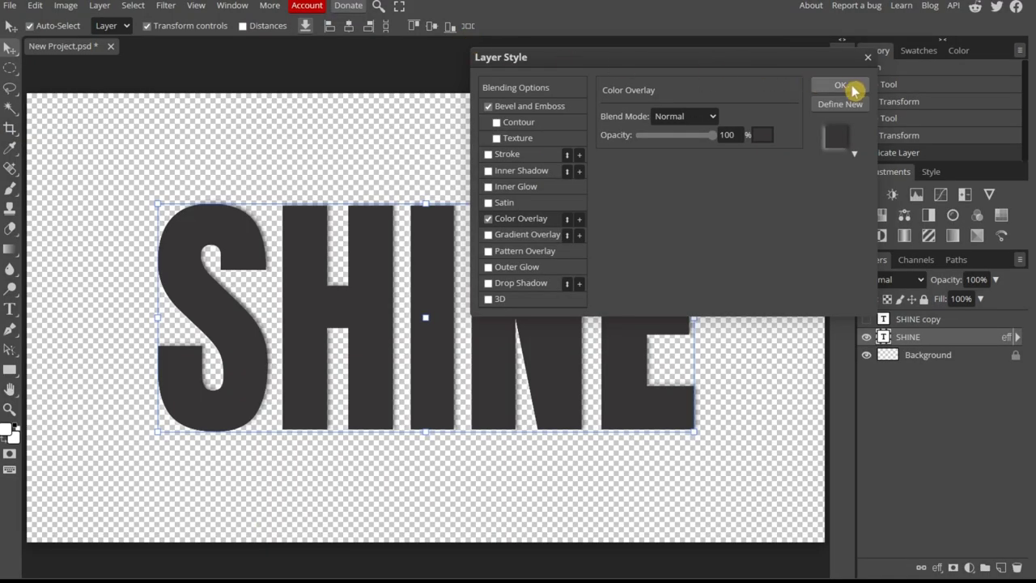
{"action": "left_click", "coordinate": [842, 86]}
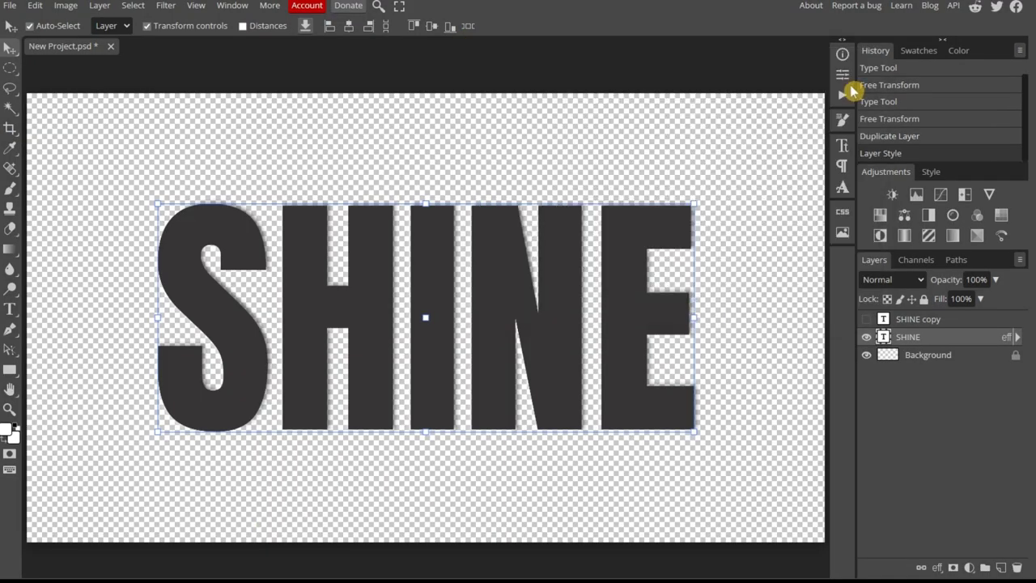
- Hide the dark SHINE layer, then show and select the white SHINE copy layer
{"action": "left_click", "coordinate": [865, 337]}
{"action": "left_click", "coordinate": [866, 318]}
{"action": "left_click", "coordinate": [978, 323]}
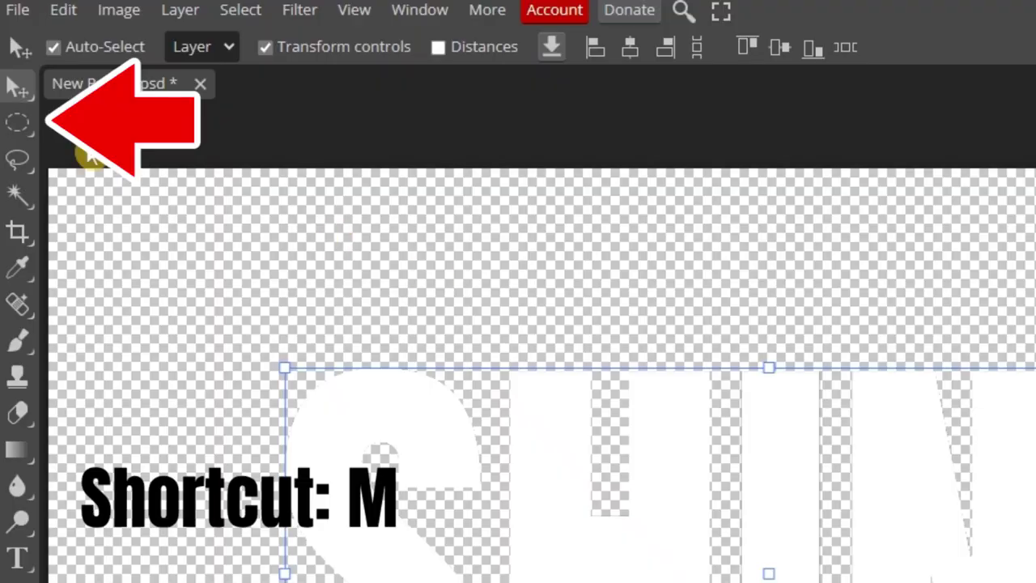
- Choose Ellipse Select and set its feather to 100 px
{"action": "left_click", "coordinate": [18, 127]}
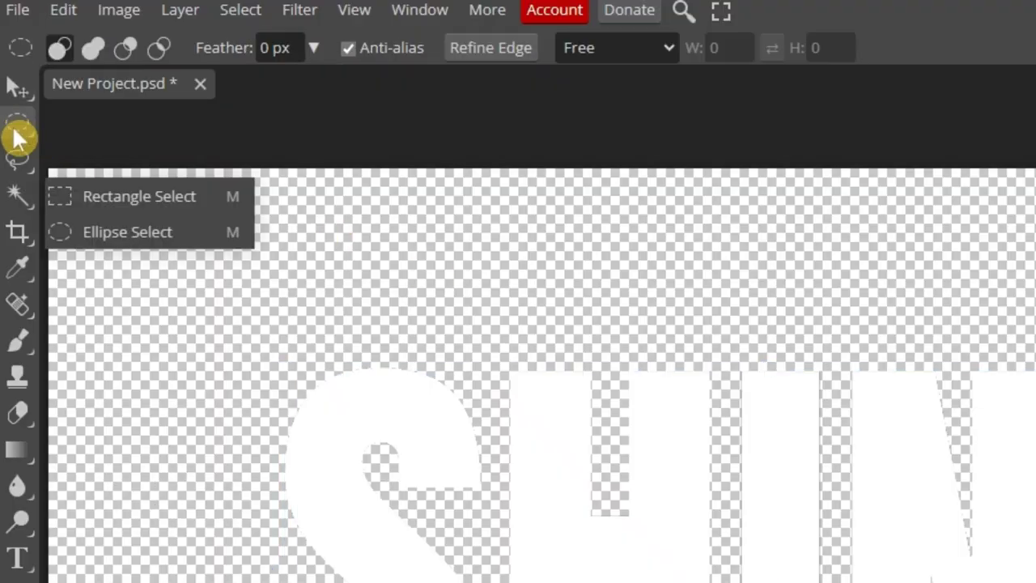
{"action": "left_click", "coordinate": [192, 234]}
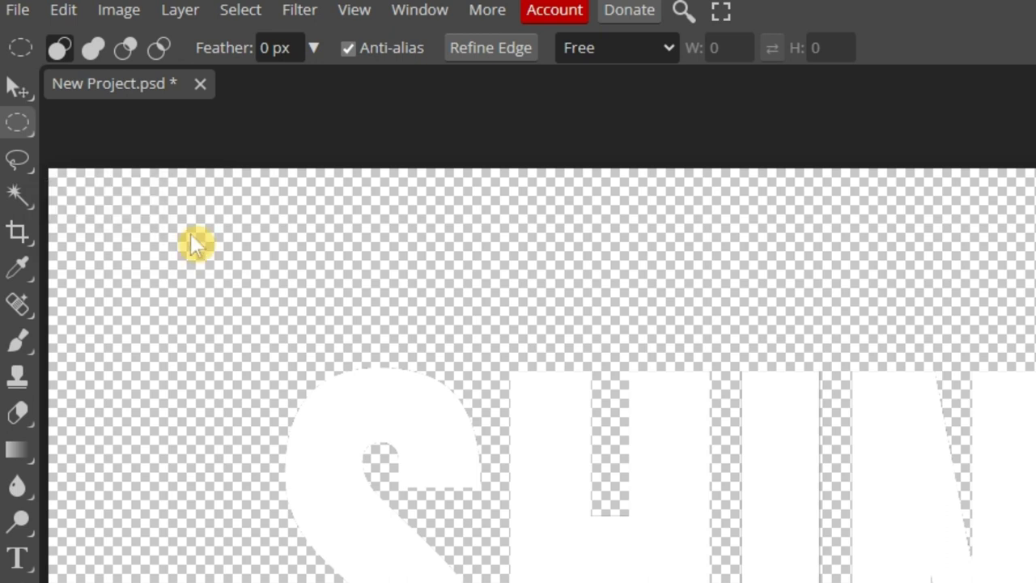
{"action": "left_click", "coordinate": [313, 49]}
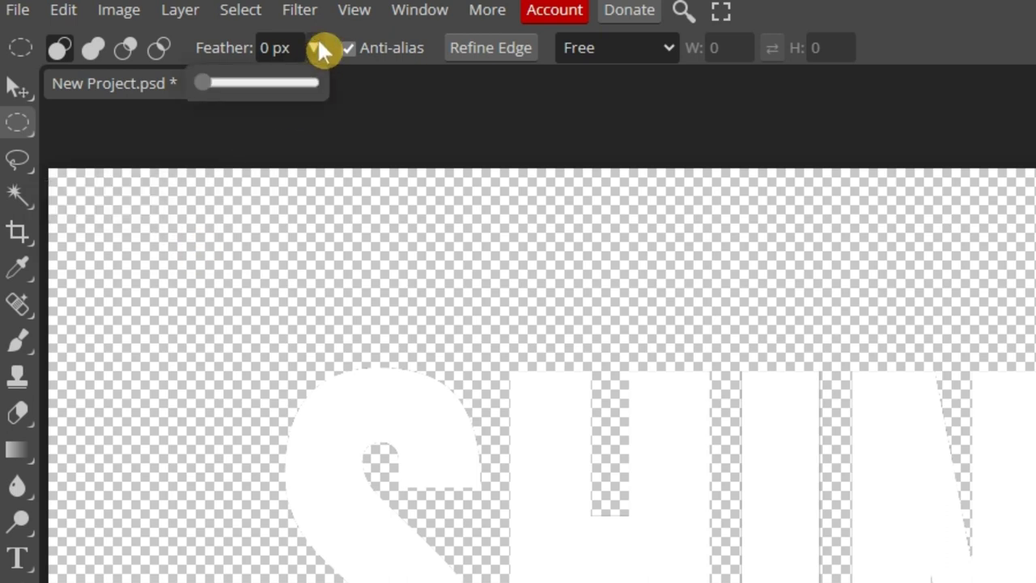
{"action": "left_click_drag", "start_coordinate": [202, 83], "coordinate": [334, 86]}
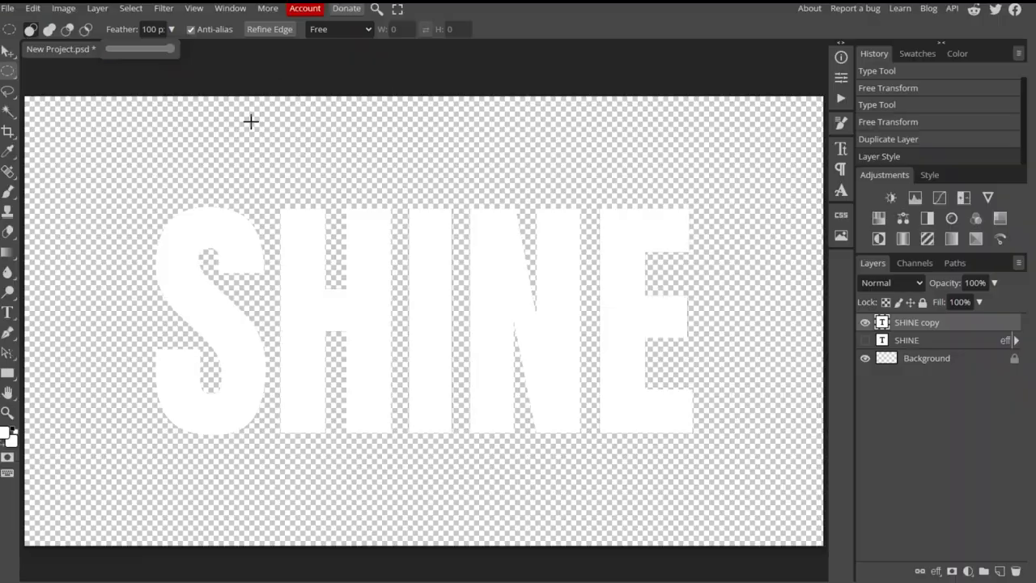
- Draw a large circular feathered selection and shift it left to centre on SHINE
{"action": "left_click", "coordinate": [315, 165]}
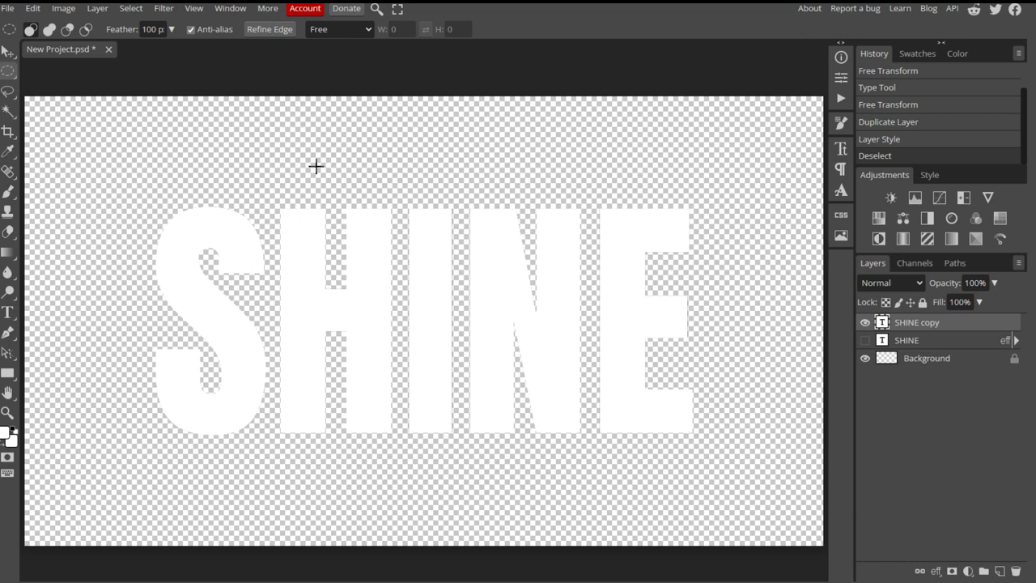
{"action": "left_click_drag", "start_coordinate": [315, 166], "coordinate": [650, 582]}
{"action": "left_click_drag", "start_coordinate": [480, 321], "coordinate": [436, 313]}
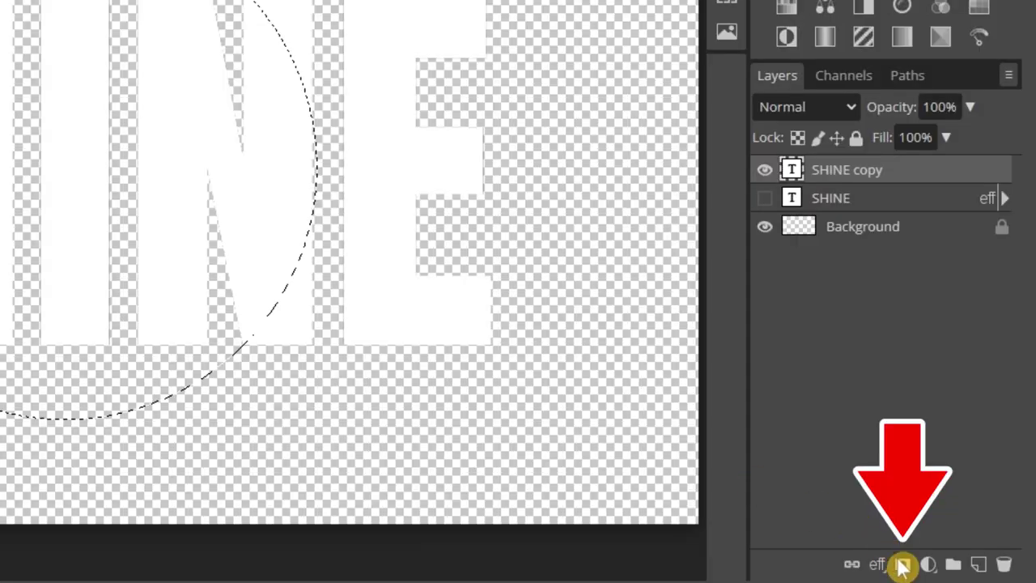
- Add a layer mask to SHINE copy from the circle and unhide the dark SHINE layer
{"action": "left_click", "coordinate": [903, 565]}
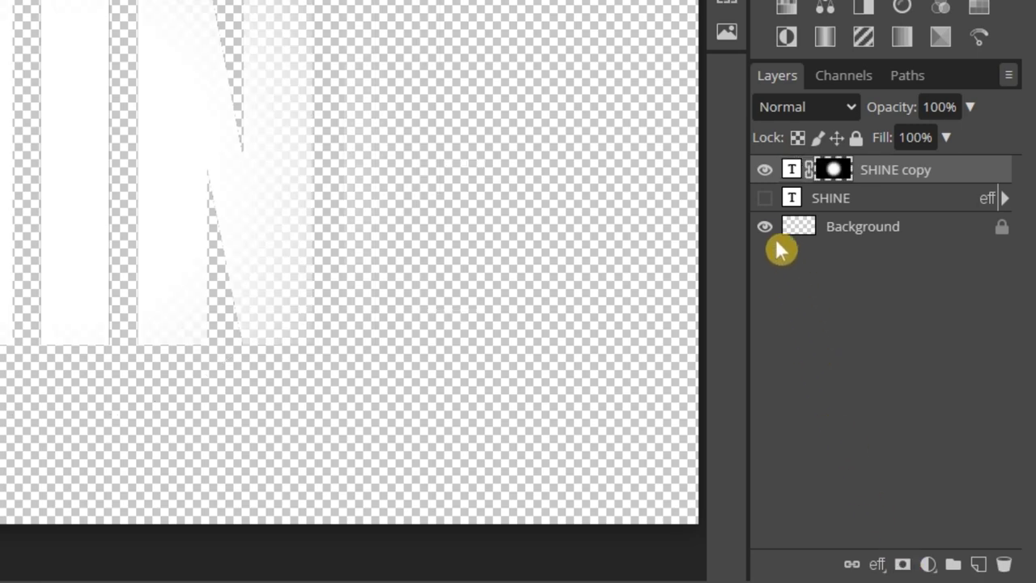
{"action": "left_click", "coordinate": [764, 198]}
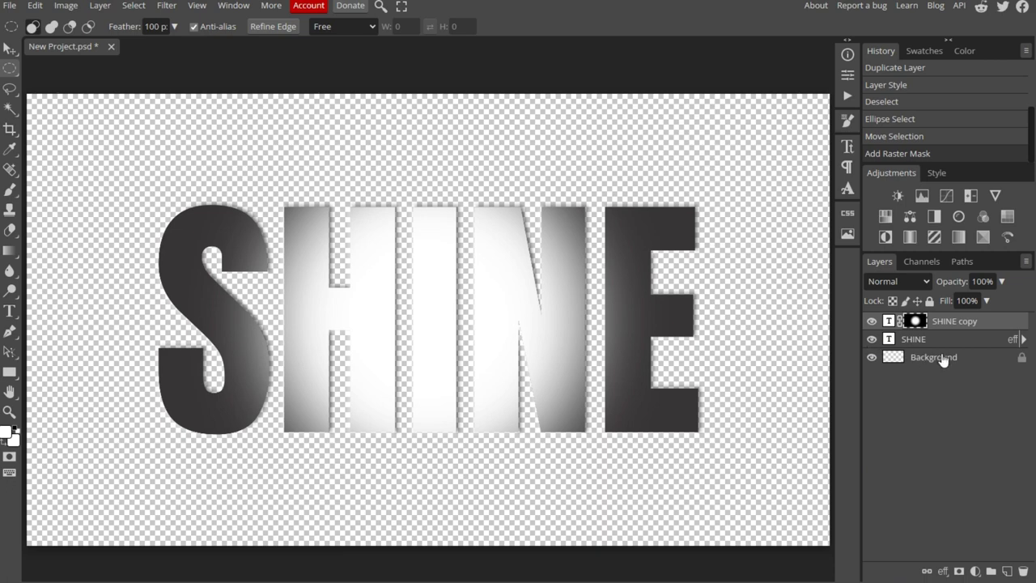
- Add a black Color Fill layer just above the Background layer, behind the SHINE text
{"action": "left_click", "coordinate": [978, 361]}
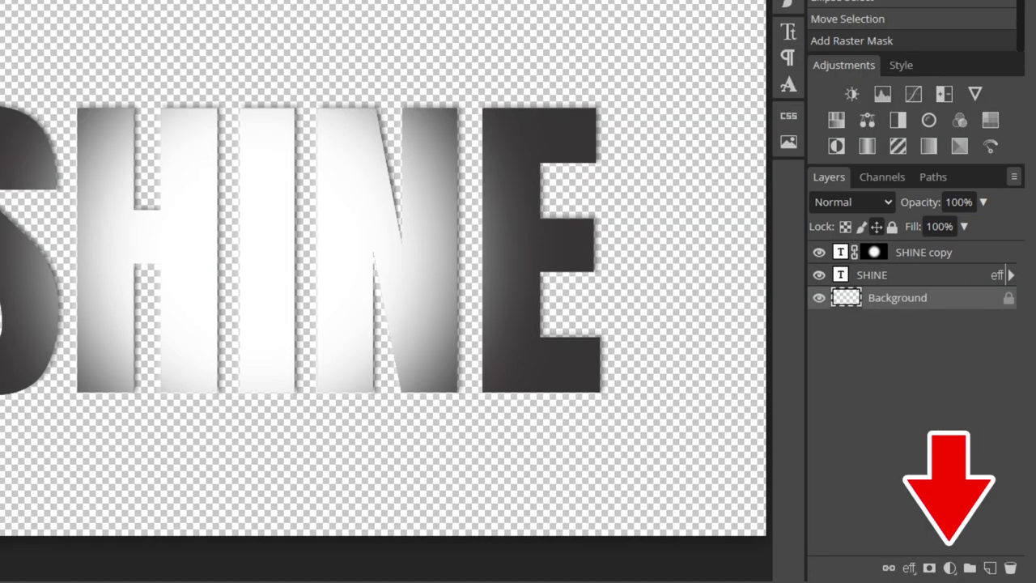
{"action": "left_click", "coordinate": [948, 569]}
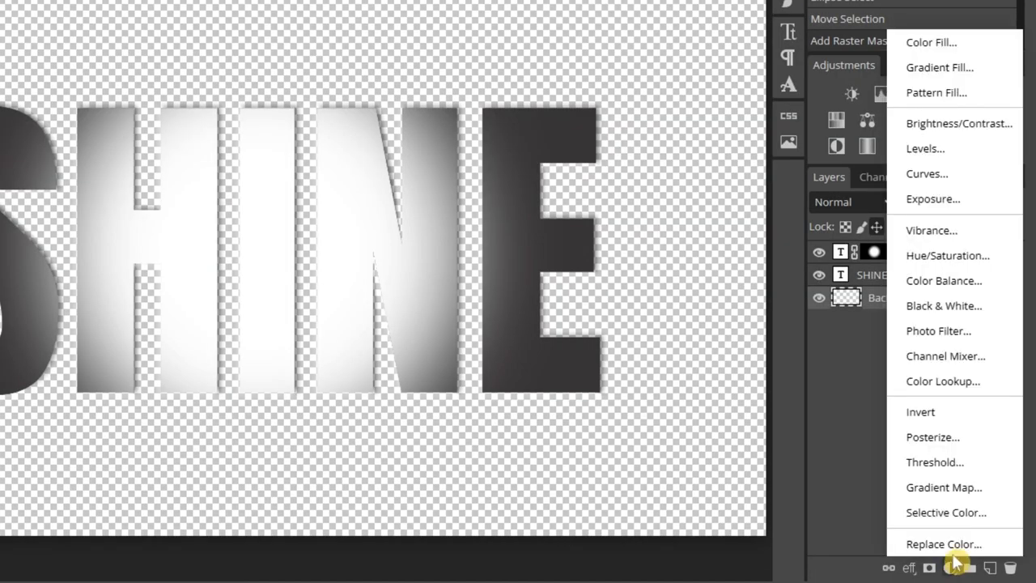
{"action": "left_click", "coordinate": [930, 43]}
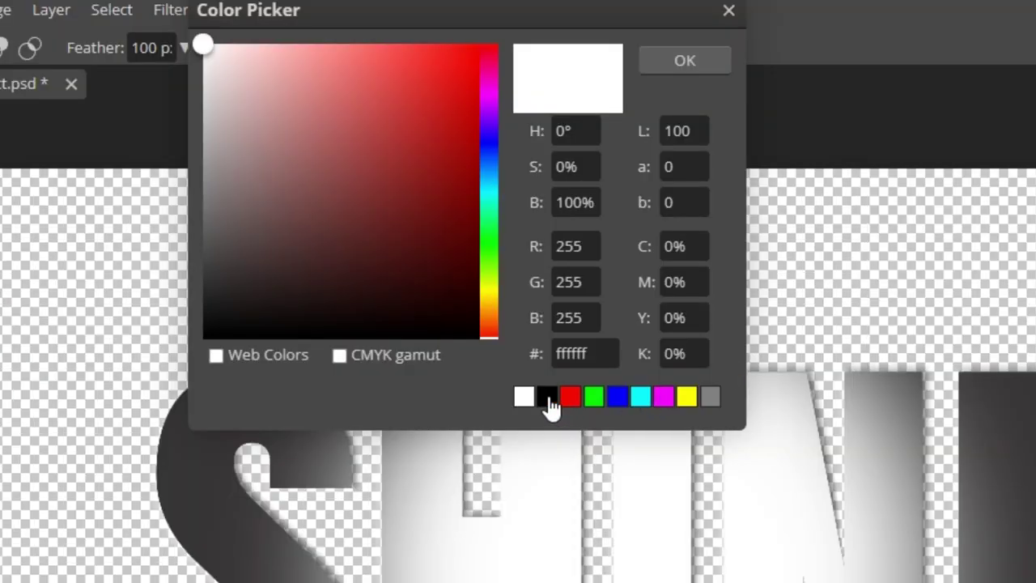
{"action": "left_click", "coordinate": [547, 397]}
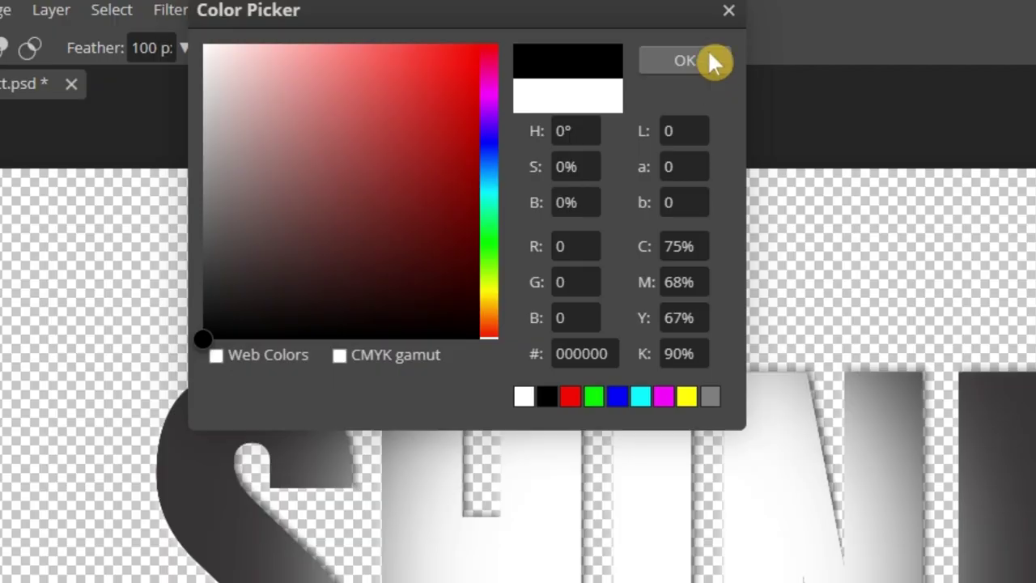
{"action": "left_click", "coordinate": [706, 58]}
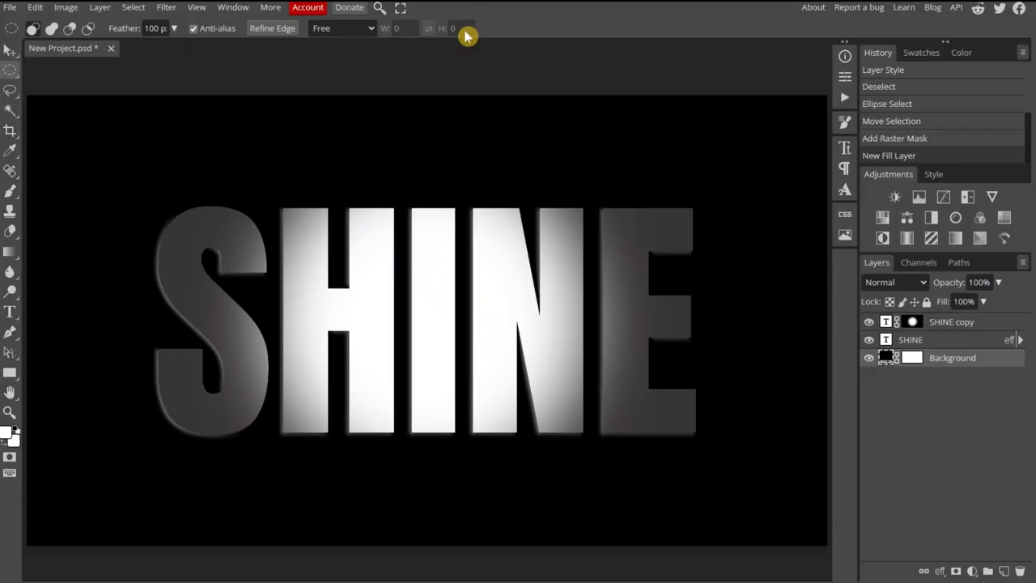